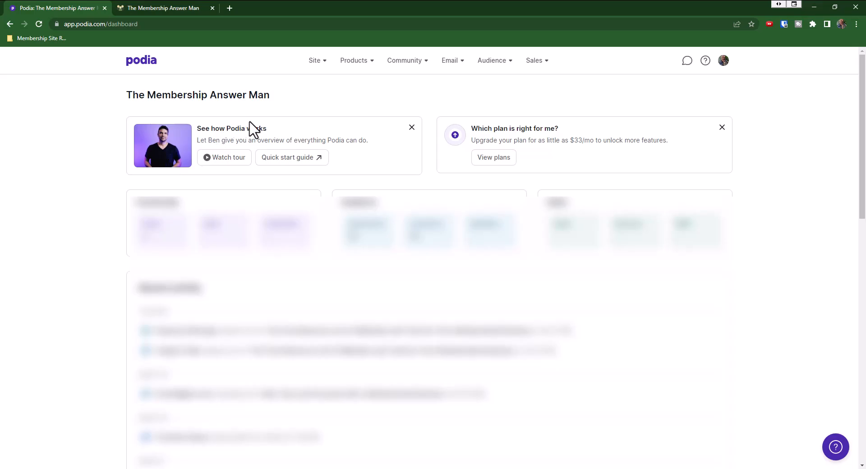
# Step: Open the site for editing and bring up the font styles for its navigation
pyautogui.click(325, 63)
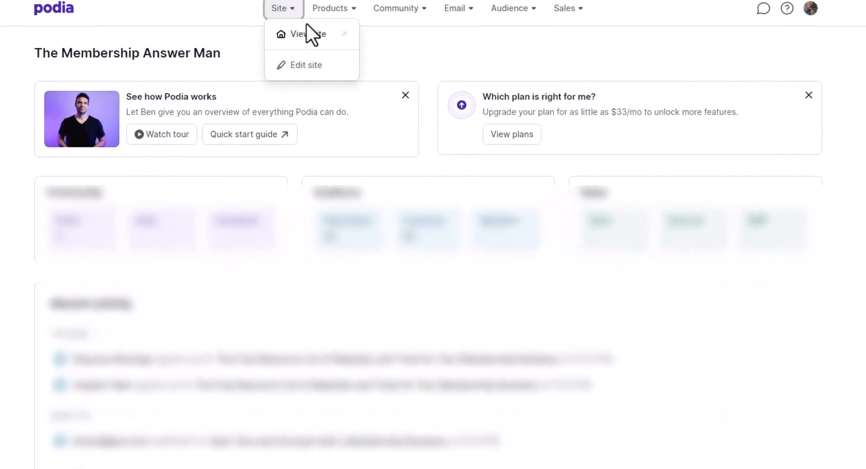
pyautogui.click(308, 66)
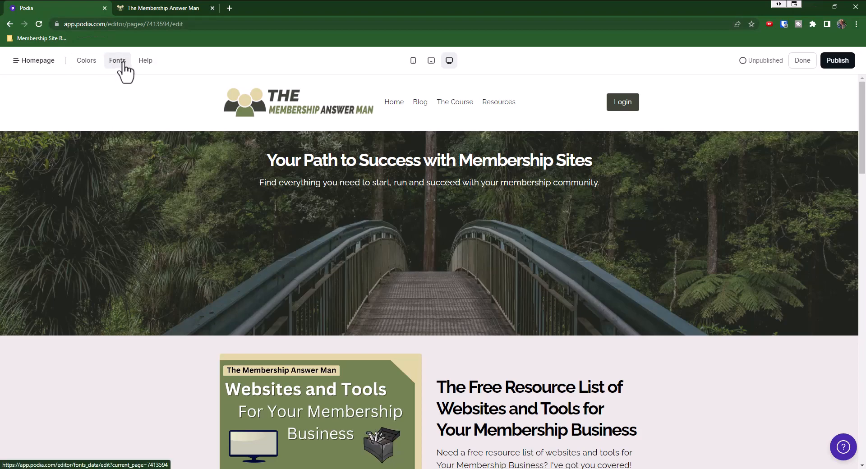
pyautogui.click(117, 61)
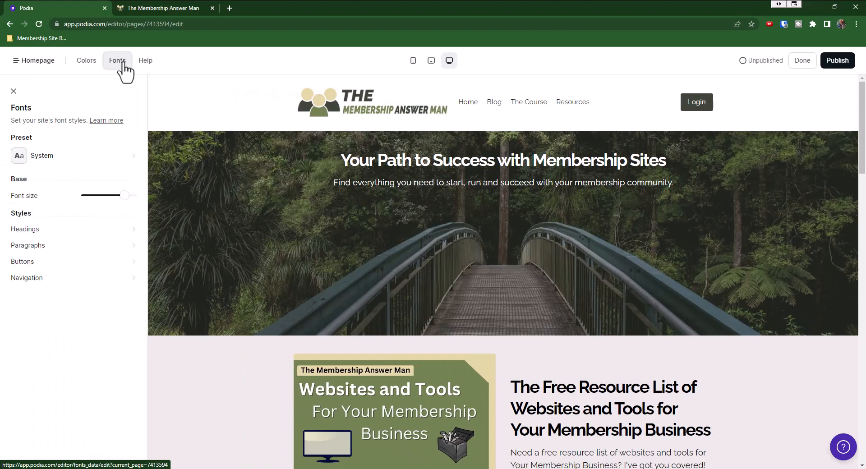
pyautogui.click(27, 277)
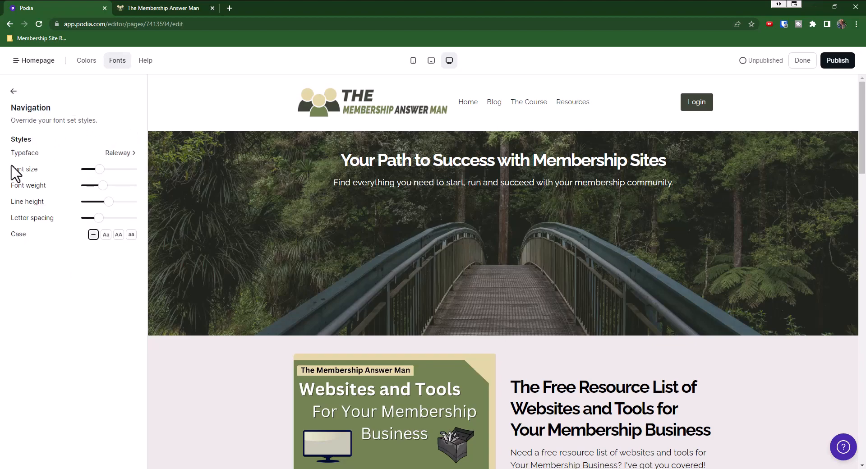
# Step: Try the alternative letter cases, including uppercase and lowercase, on the navigation links and return the case to Default
pyautogui.click(106, 236)
pyautogui.click(119, 235)
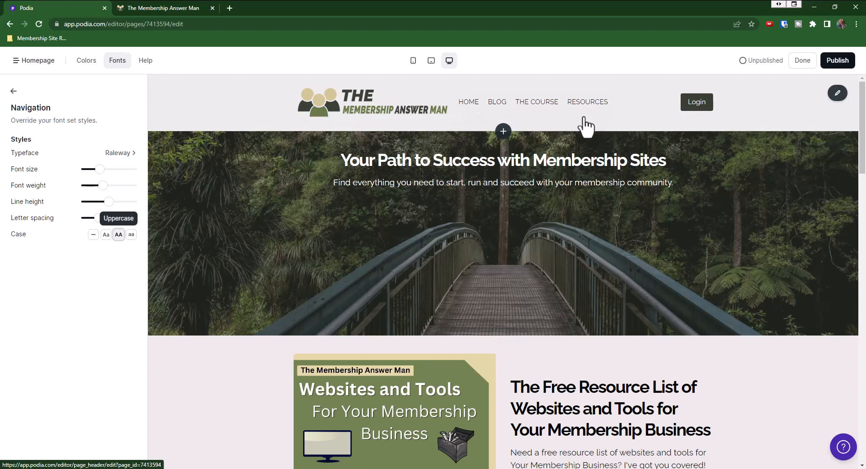
pyautogui.click(132, 235)
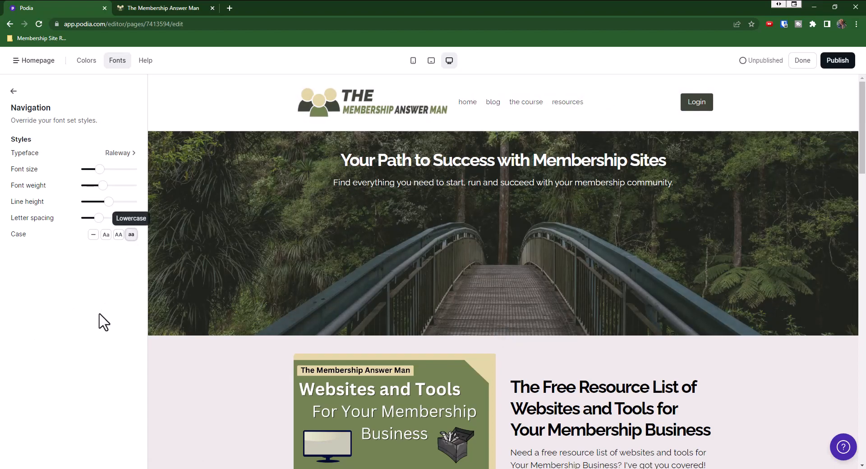
pyautogui.click(93, 235)
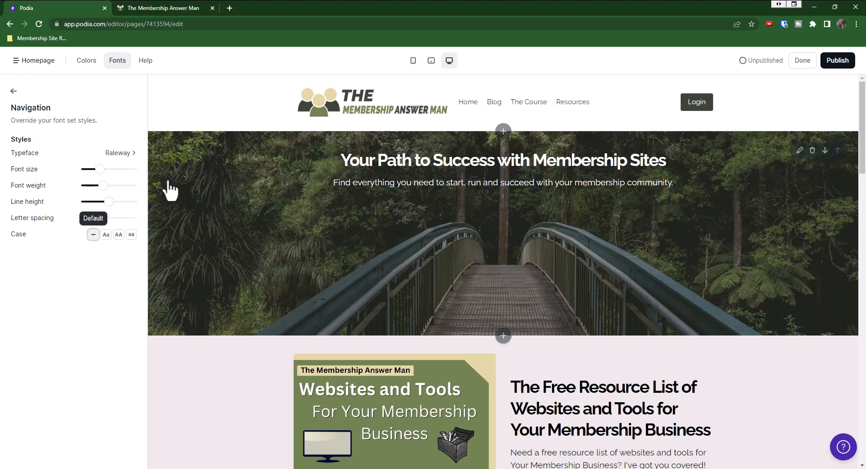
# Step: Try a navigation font size of 1.15 and preview the homepage in tablet, mobile and desktop views
pyautogui.moveTo(112, 176)
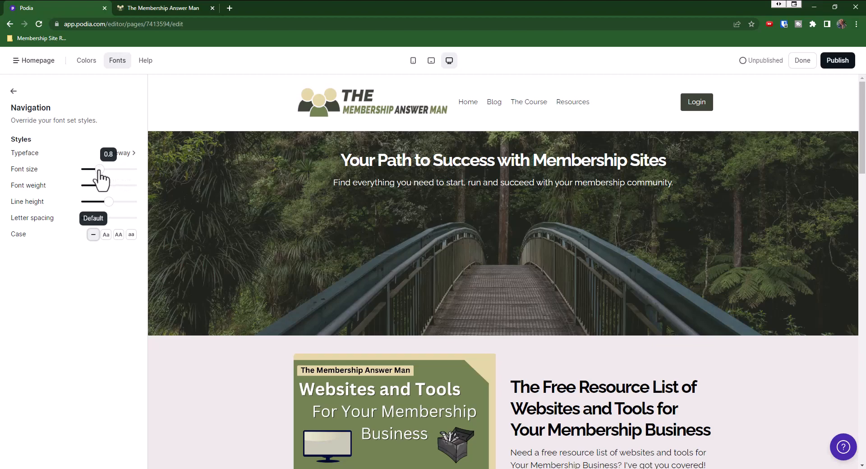
pyautogui.moveTo(99, 170); pyautogui.dragTo(116, 169)
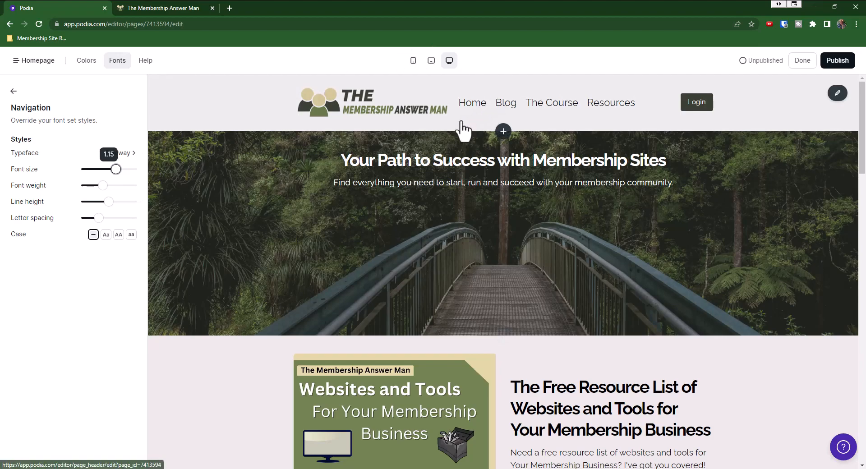
pyautogui.click(432, 61)
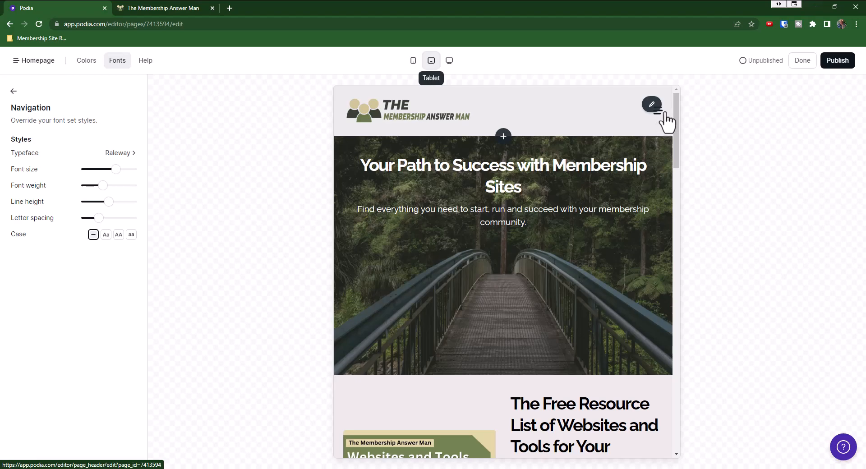
pyautogui.click(412, 64)
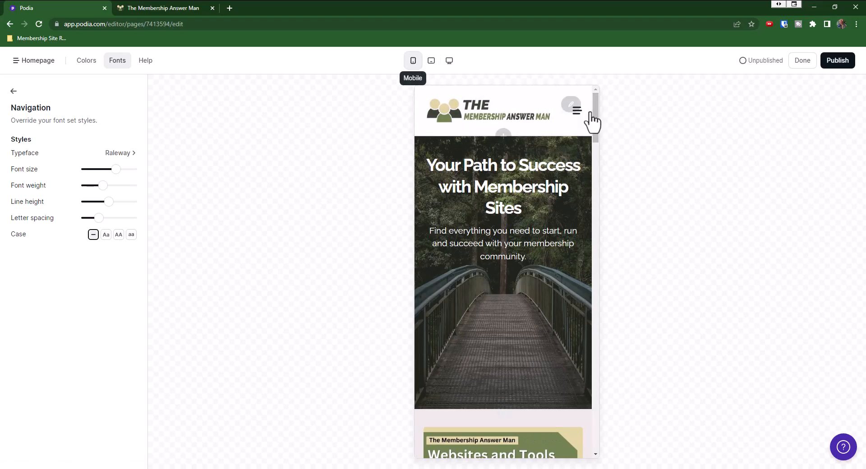
pyautogui.click(449, 60)
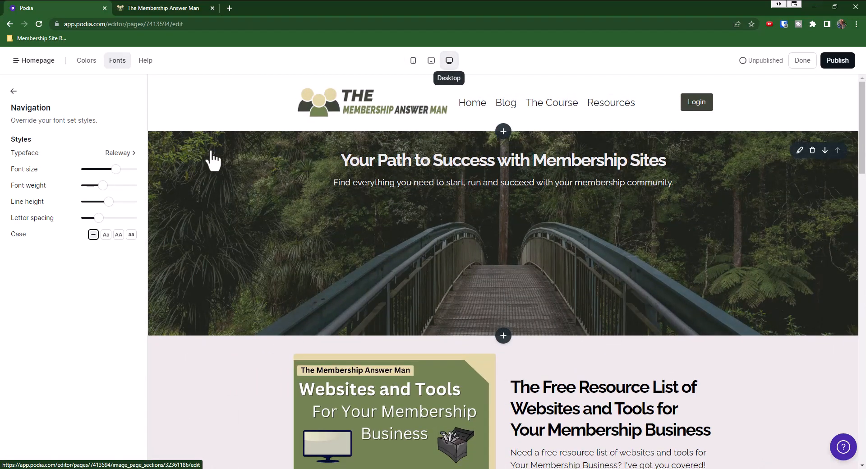
pyautogui.click(13, 92)
pyautogui.click(14, 92)
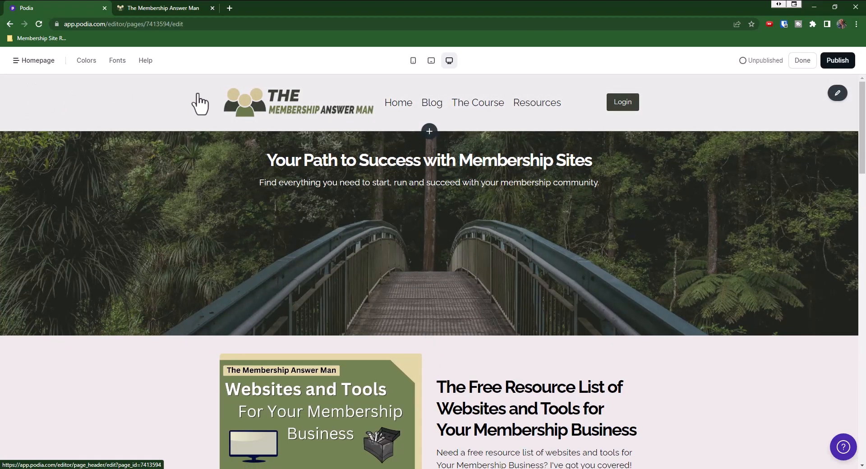
# Step: Set the navigation font size to 1.1 and its font weight to 600
pyautogui.click(119, 61)
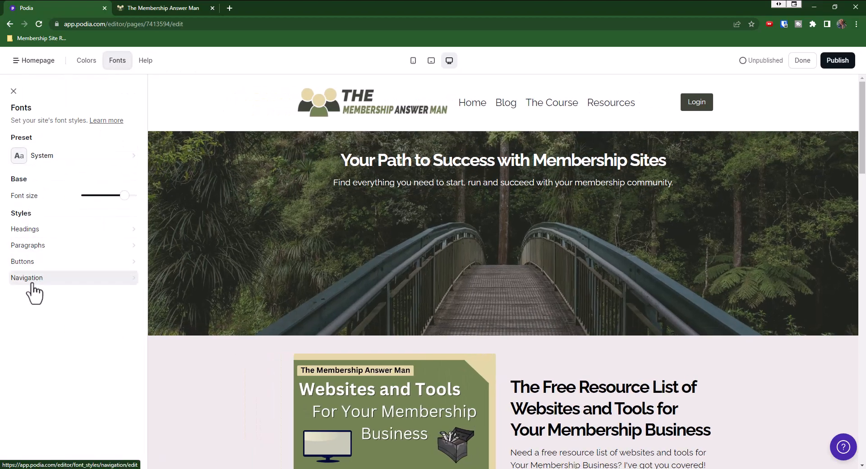
pyautogui.click(31, 278)
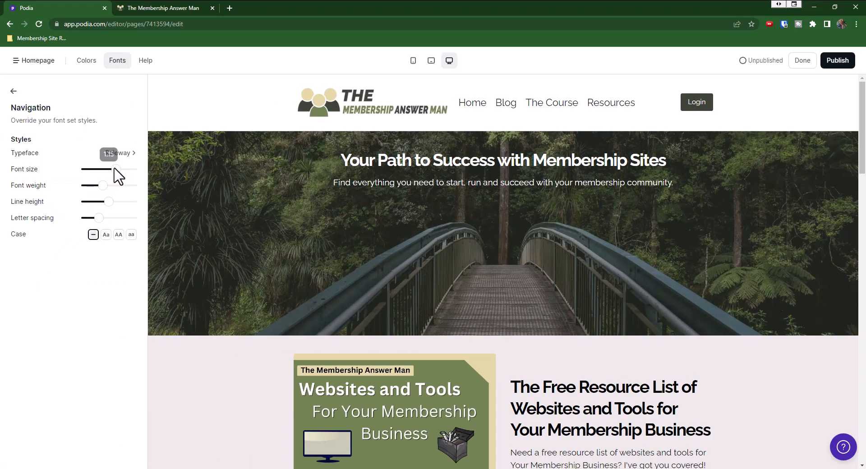
pyautogui.moveTo(116, 169); pyautogui.dragTo(113, 169)
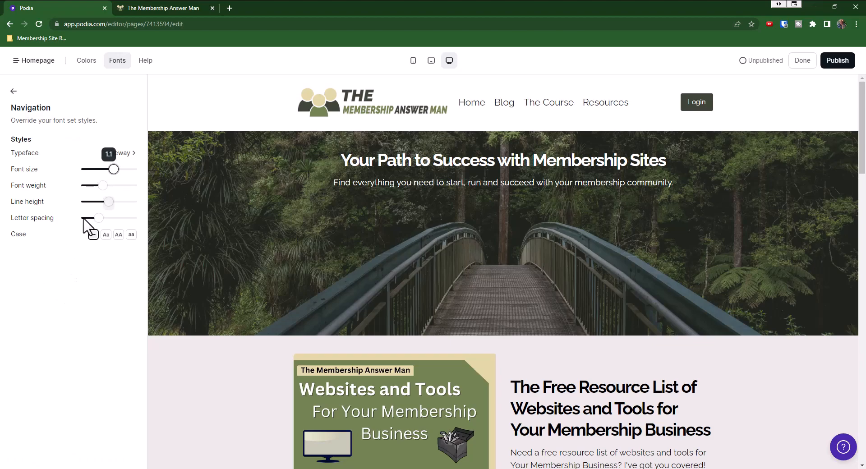
pyautogui.moveTo(103, 187)
pyautogui.moveTo(100, 187); pyautogui.dragTo(149, 199)
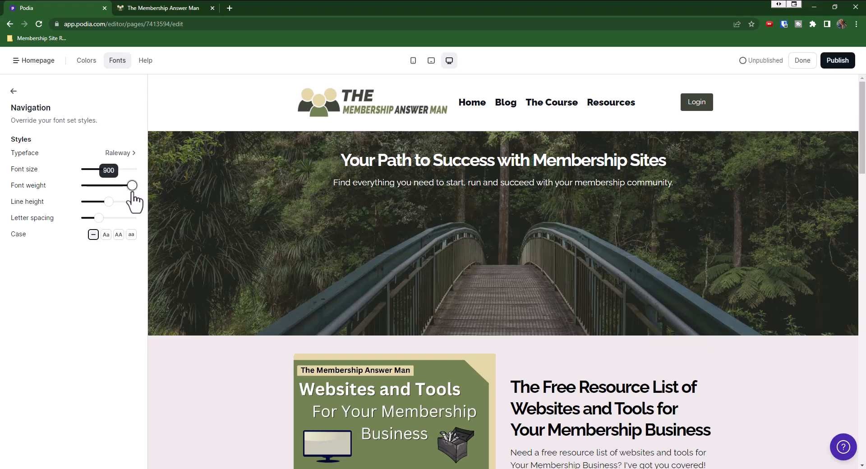
pyautogui.moveTo(130, 192)
pyautogui.mouseDown()
pyautogui.moveTo(117, 195)
pyautogui.moveTo(120, 204)
pyautogui.mouseUp()
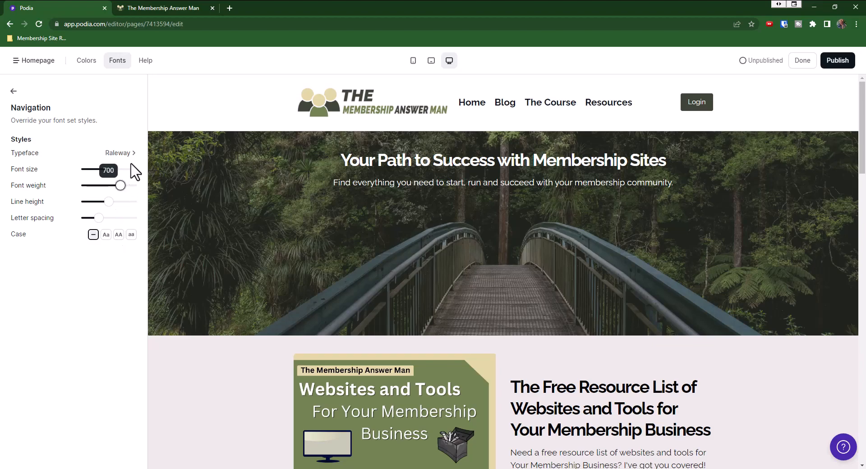
pyautogui.moveTo(120, 193)
pyautogui.mouseDown()
pyautogui.moveTo(106, 194)
pyautogui.moveTo(115, 195)
pyautogui.mouseUp()
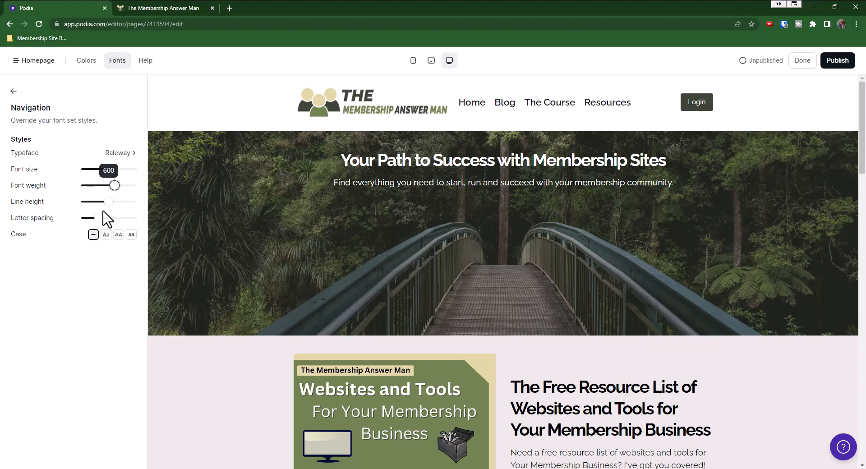
# Step: Reduce the line height of the navigation text and slightly widen its letter spacing
pyautogui.moveTo(111, 205)
pyautogui.moveTo(110, 204)
pyautogui.mouseDown()
pyautogui.moveTo(140, 207)
pyautogui.moveTo(95, 210)
pyautogui.mouseUp()
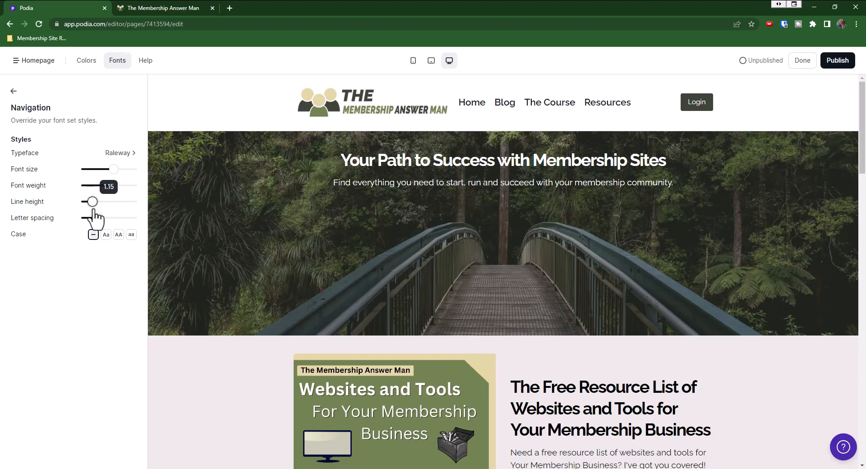
pyautogui.moveTo(96, 208); pyautogui.dragTo(97, 211)
pyautogui.click(109, 278)
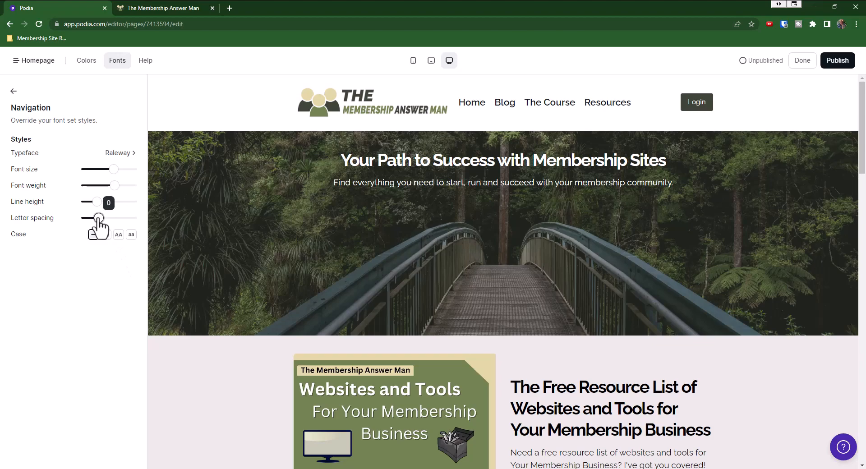
pyautogui.moveTo(98, 217)
pyautogui.mouseDown()
pyautogui.moveTo(148, 228)
pyautogui.moveTo(75, 234)
pyautogui.moveTo(95, 229)
pyautogui.mouseUp()
pyautogui.moveTo(101, 227); pyautogui.dragTo(106, 236)
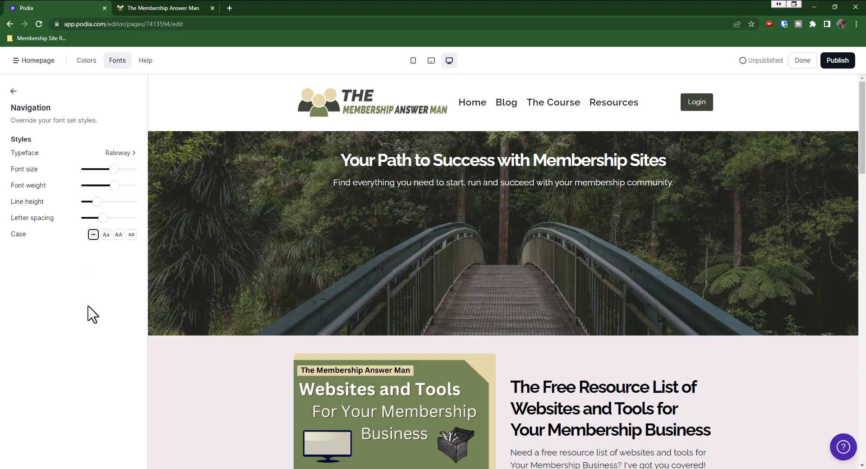
# Step: Set the navigation font weight to 700 and compare the edited header with the live site
pyautogui.moveTo(115, 186); pyautogui.dragTo(121, 185)
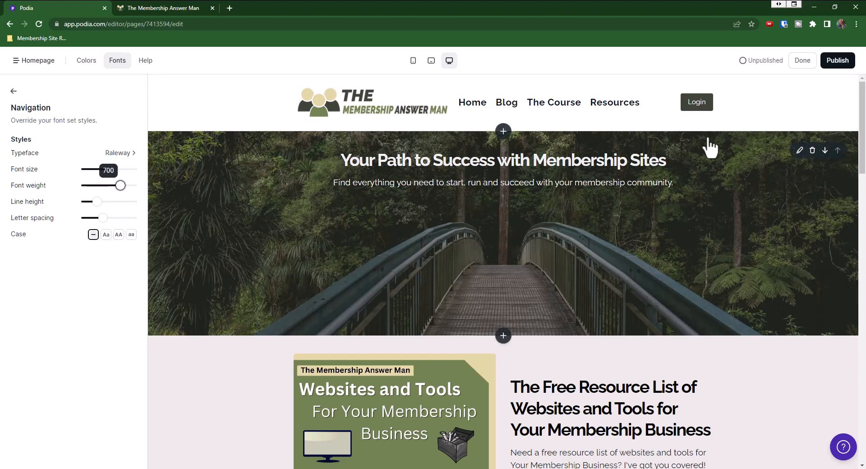
pyautogui.click(203, 8)
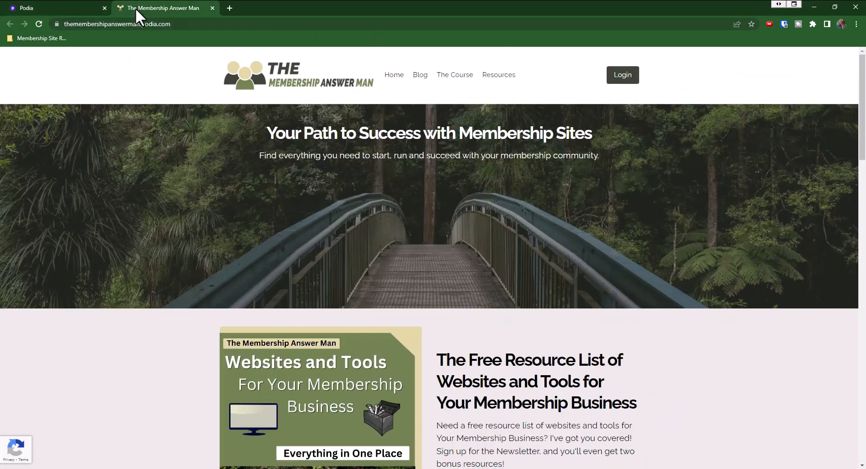
pyautogui.click(58, 8)
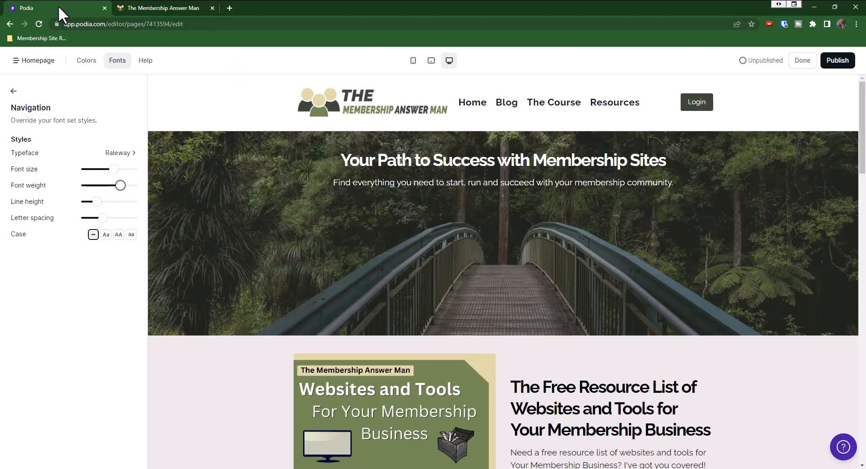
# Step: Publish the navigation font changes and reload the live site to check them
pyautogui.click(842, 61)
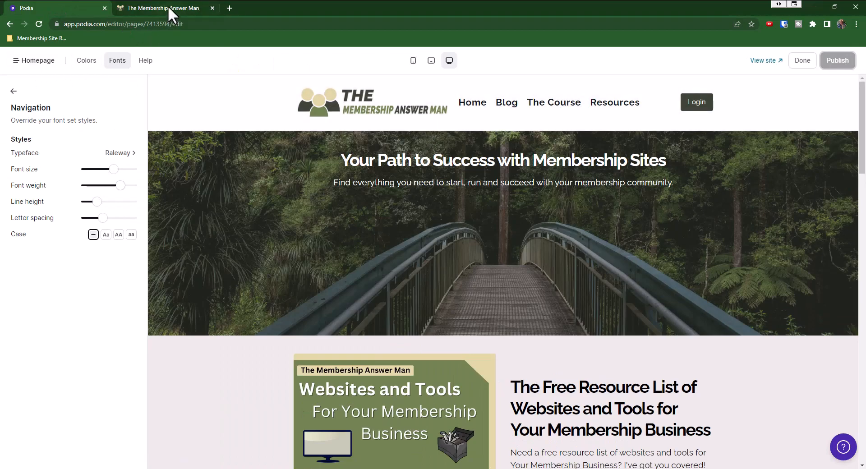
pyautogui.click(167, 6)
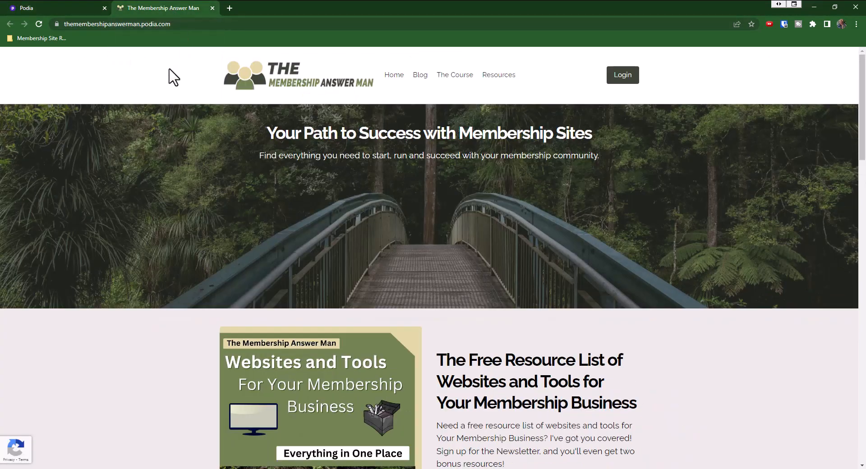
pyautogui.click(38, 24)
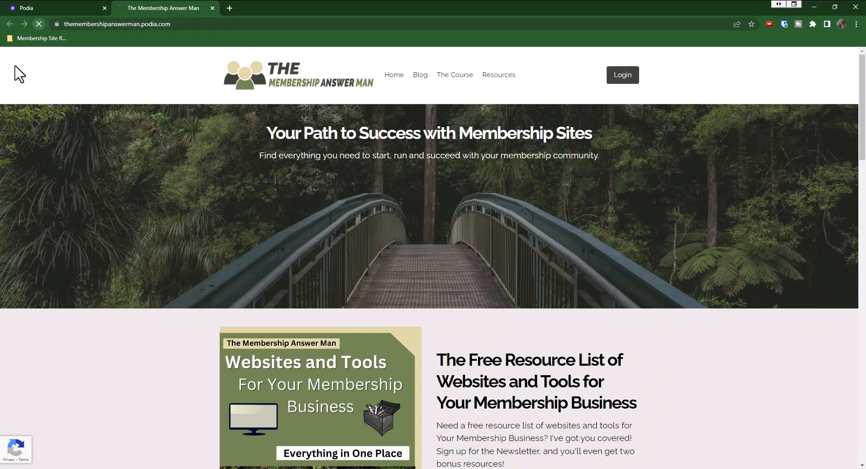